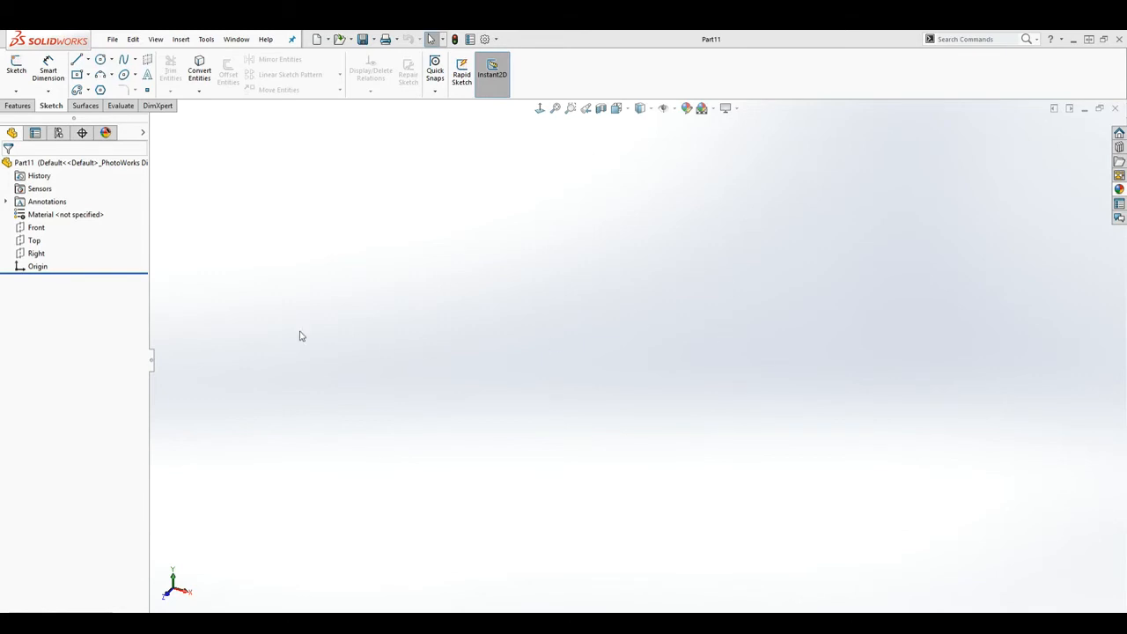
Step: Start a sketch on the Front plane and draw a center rectangle from the origin, about 6.53 in wide and 5.13 in high
left_click(37, 229)
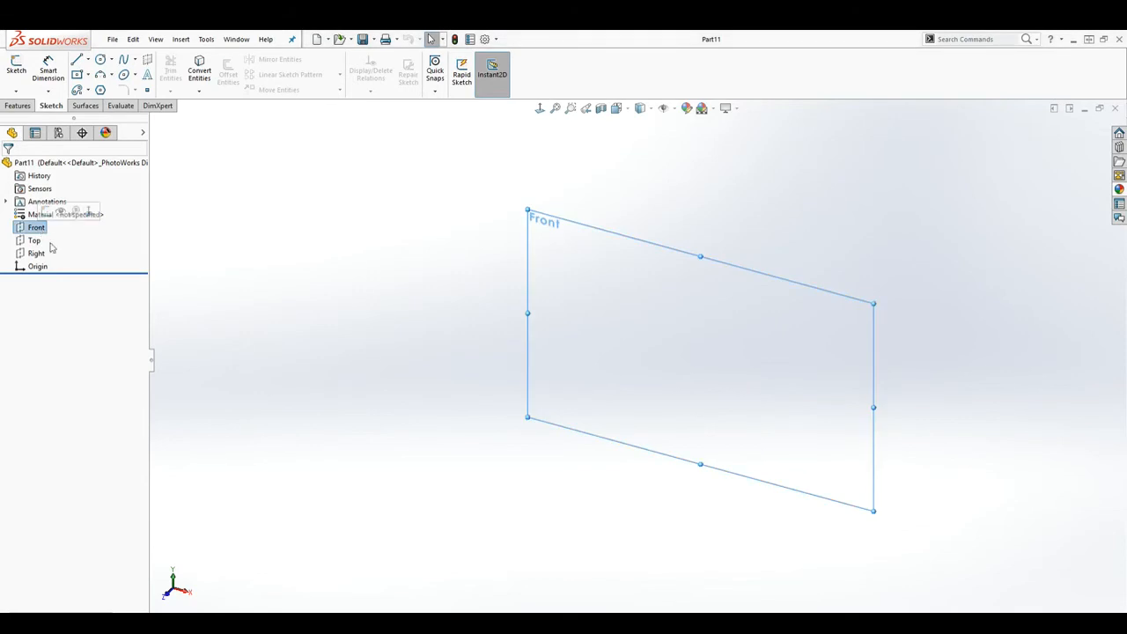
left_click(16, 67)
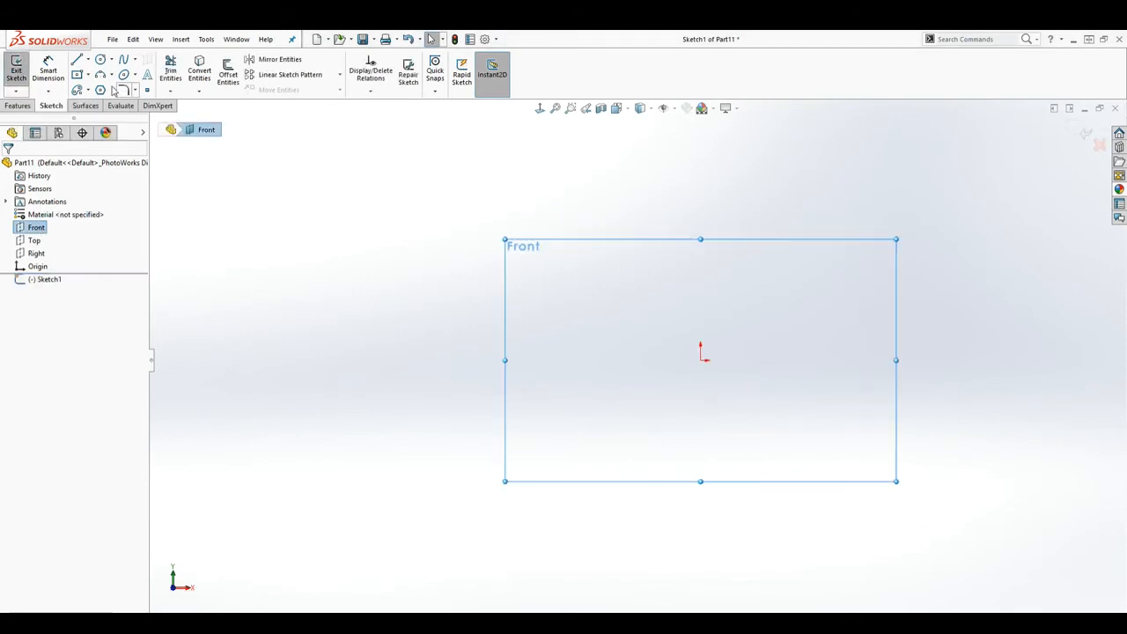
left_click(78, 76)
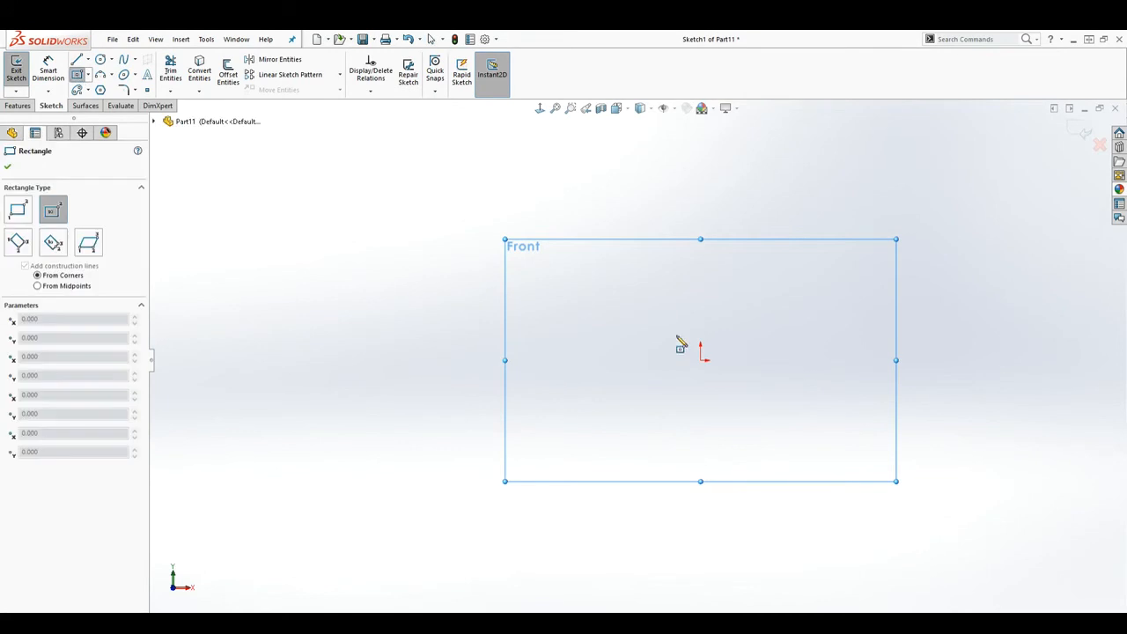
left_click(87, 76)
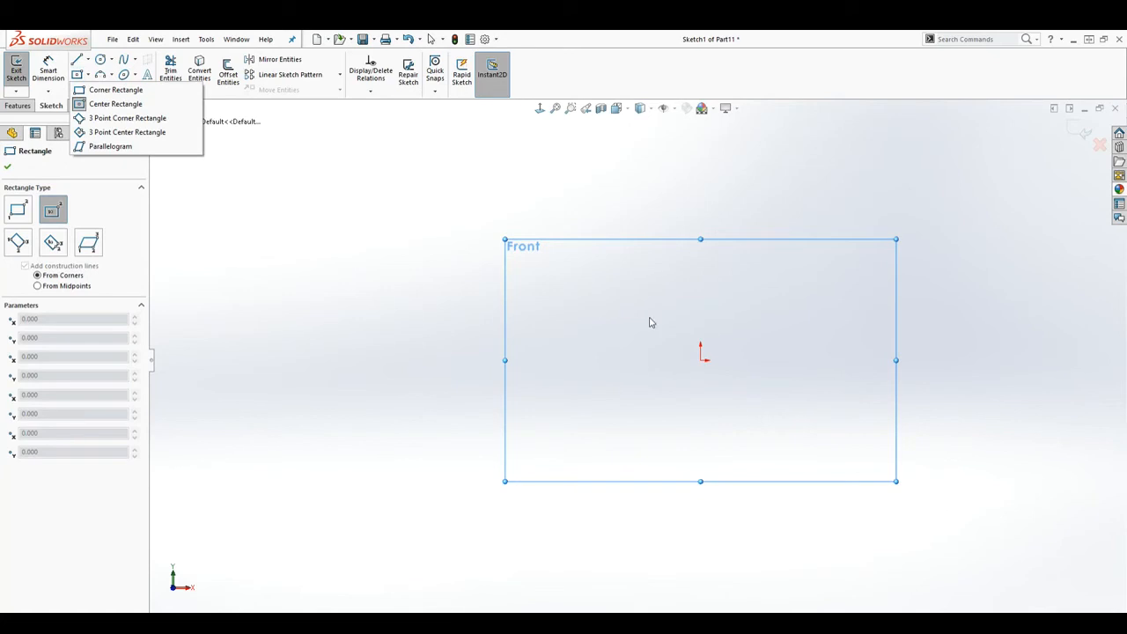
left_click(704, 362)
left_click(701, 361)
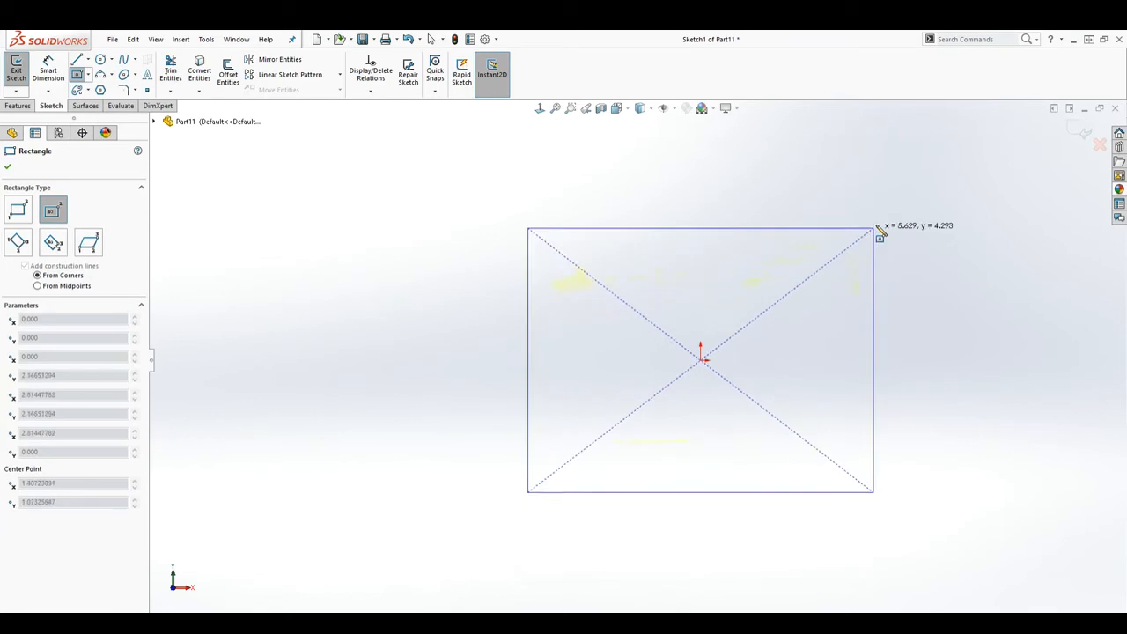
left_click(900, 202)
key("f")
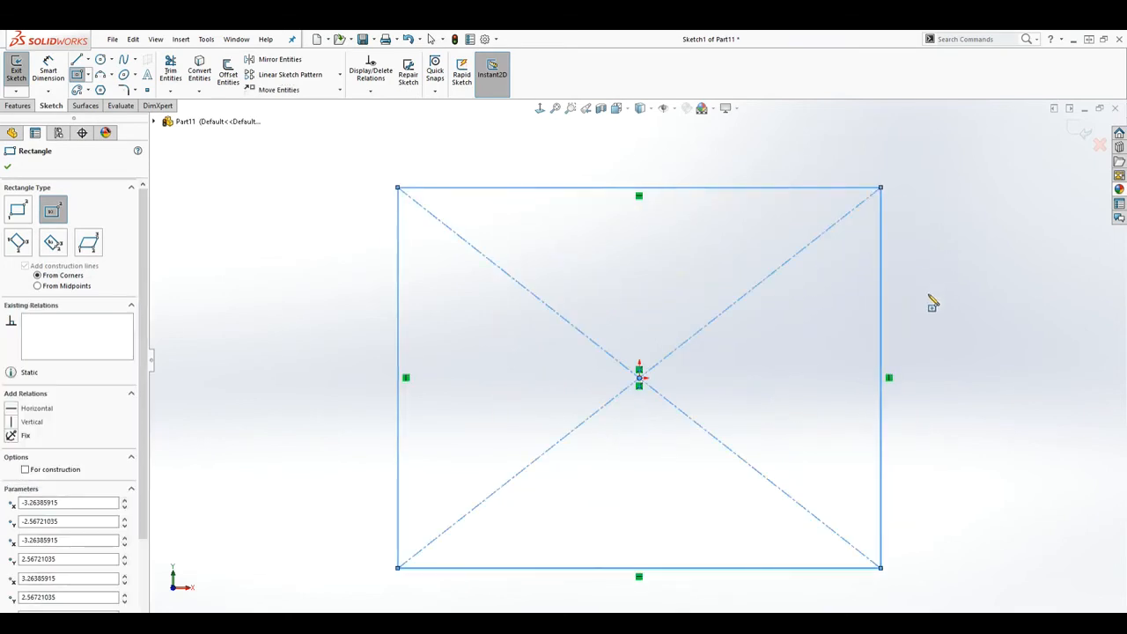
key("Escape")
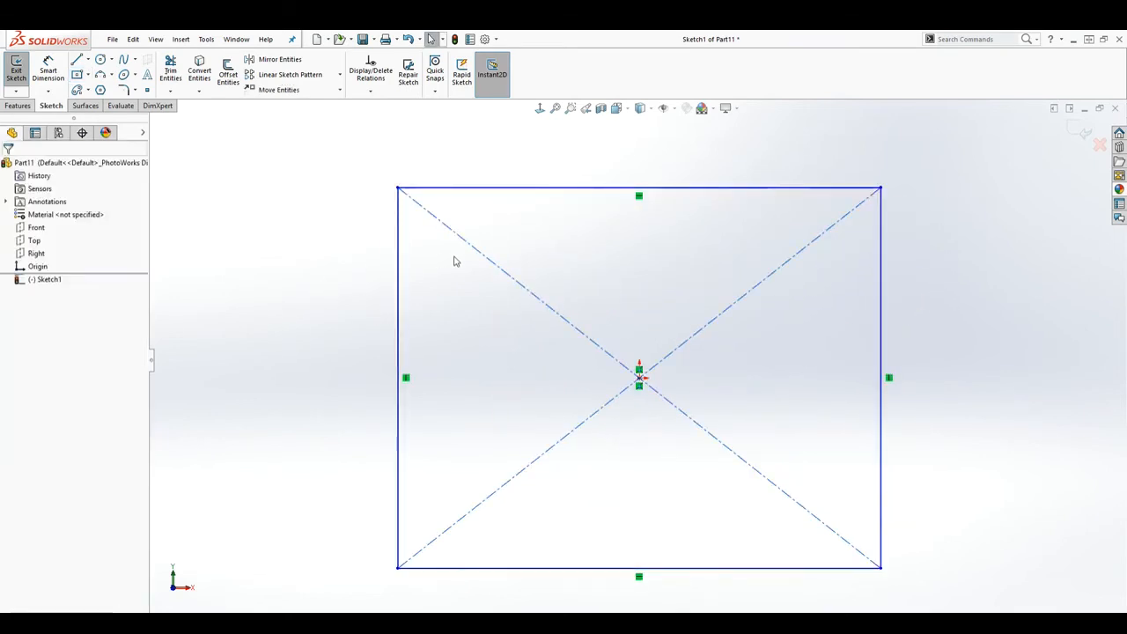
key("z")
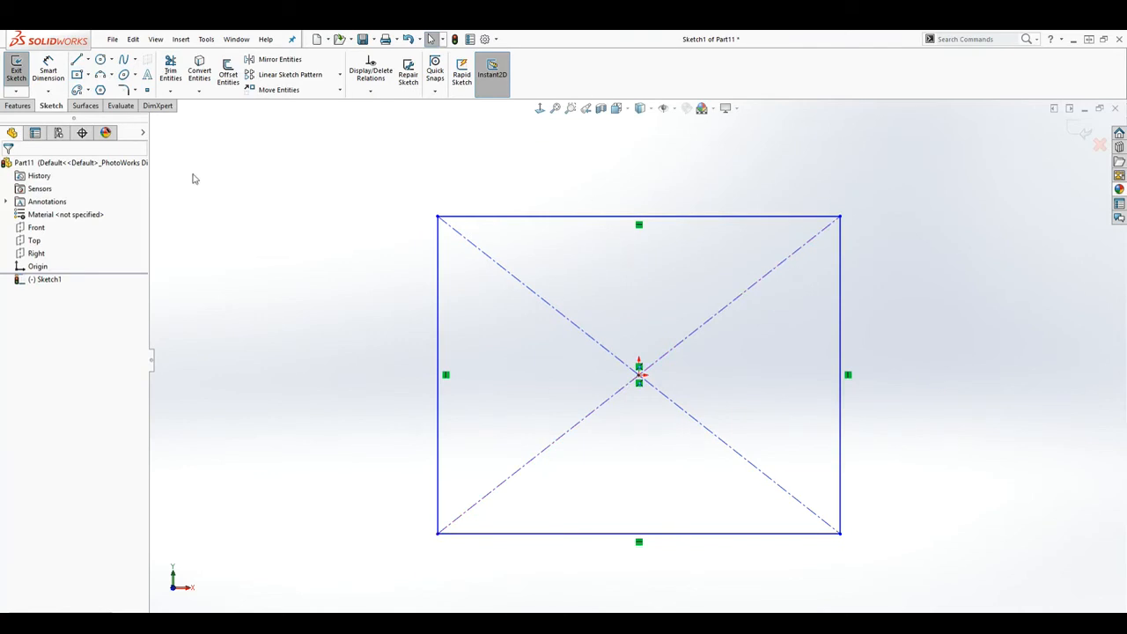
Step: Dimension the rectangle's top edge to 6 in
left_click(47, 71)
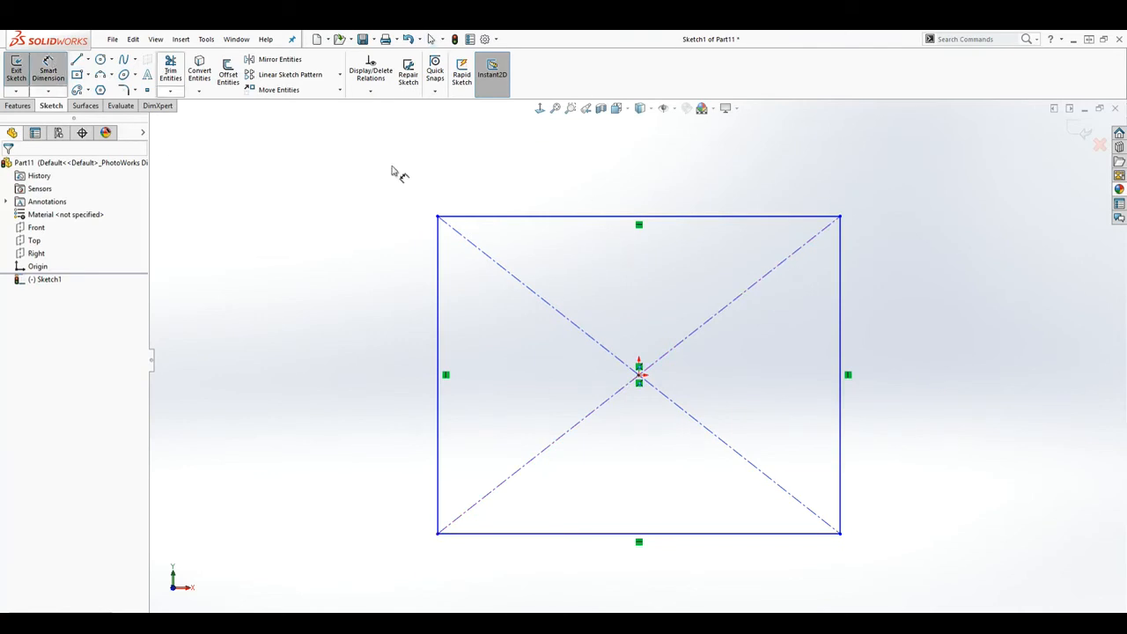
left_click(628, 216)
left_click(631, 169)
type("6.00in")
key("Return")
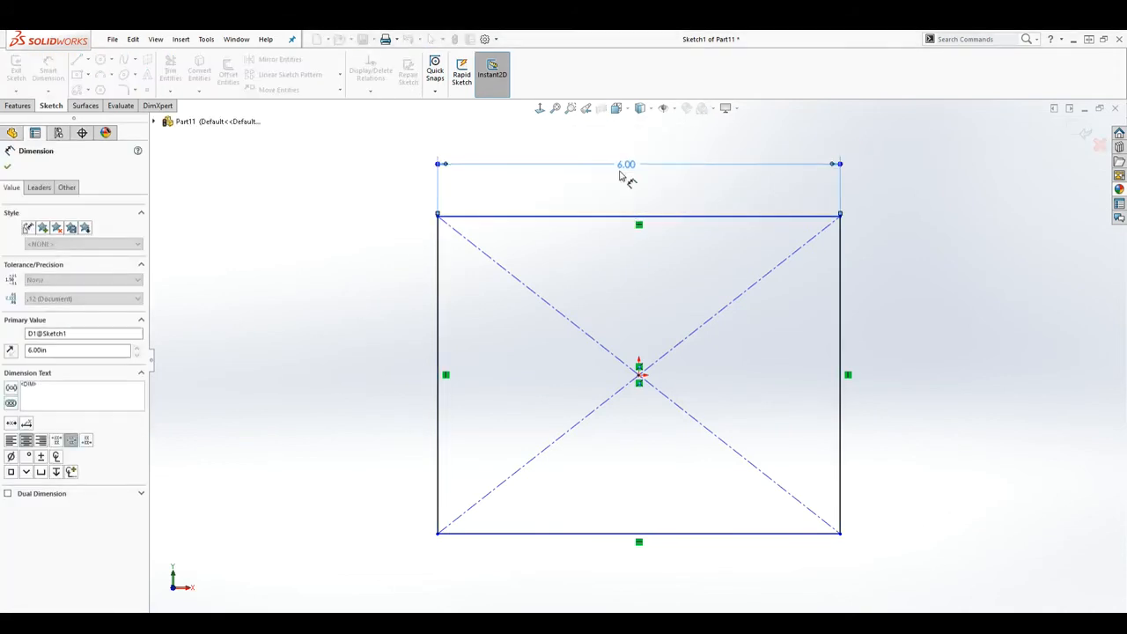
Step: Dimension the rectangle's right vertical edge to 6 in
left_click(839, 308)
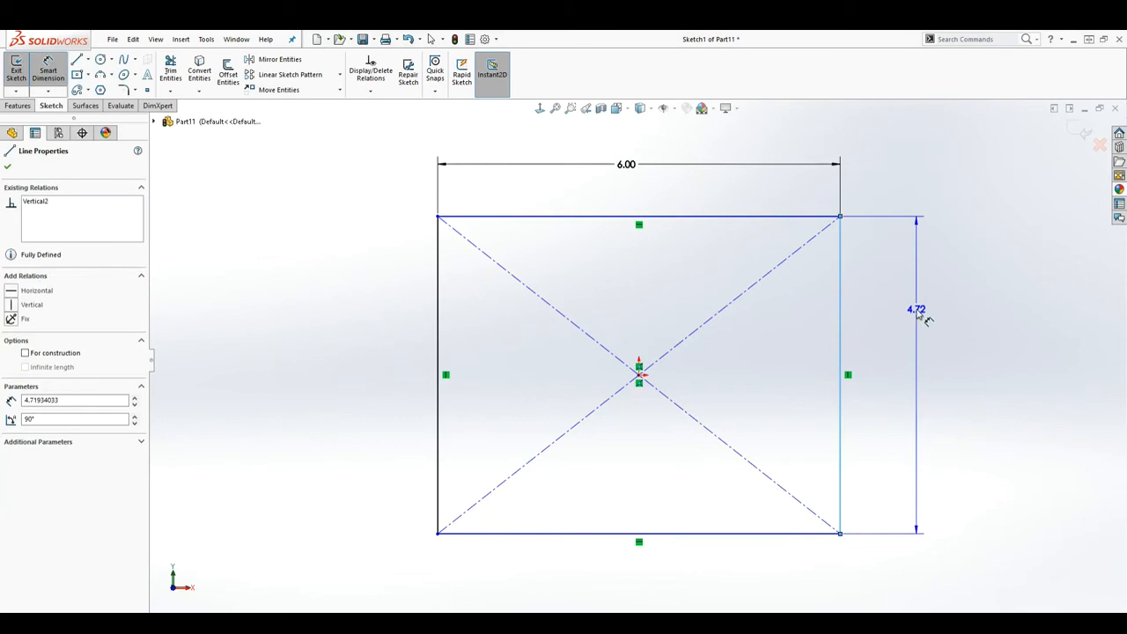
left_click(924, 317)
type("6")
key("Return")
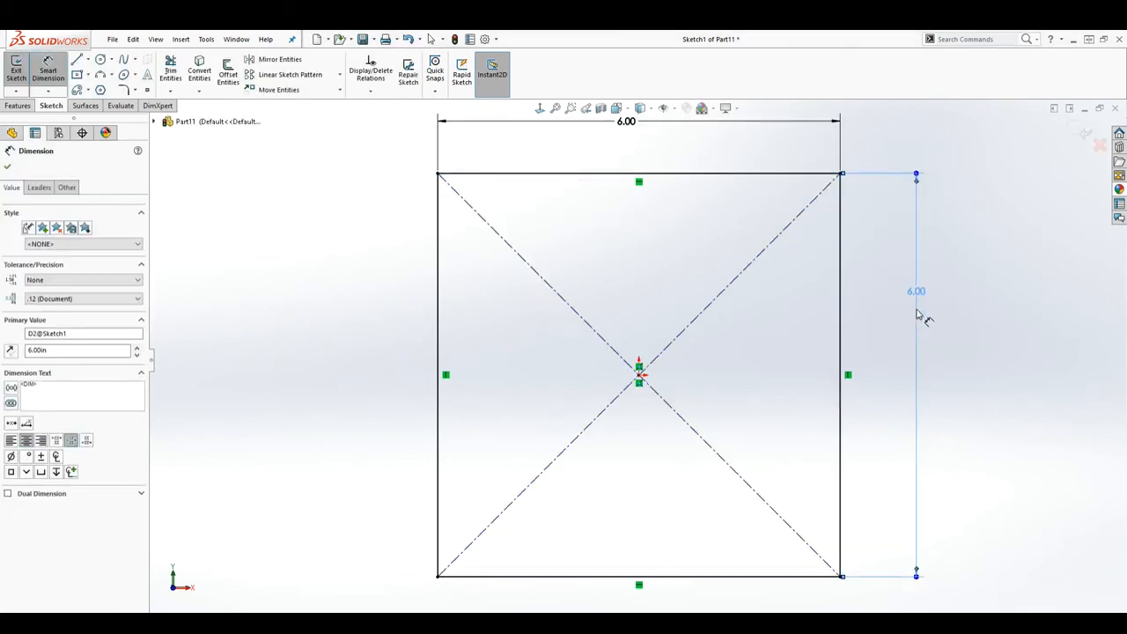
key("Escape")
key("f")
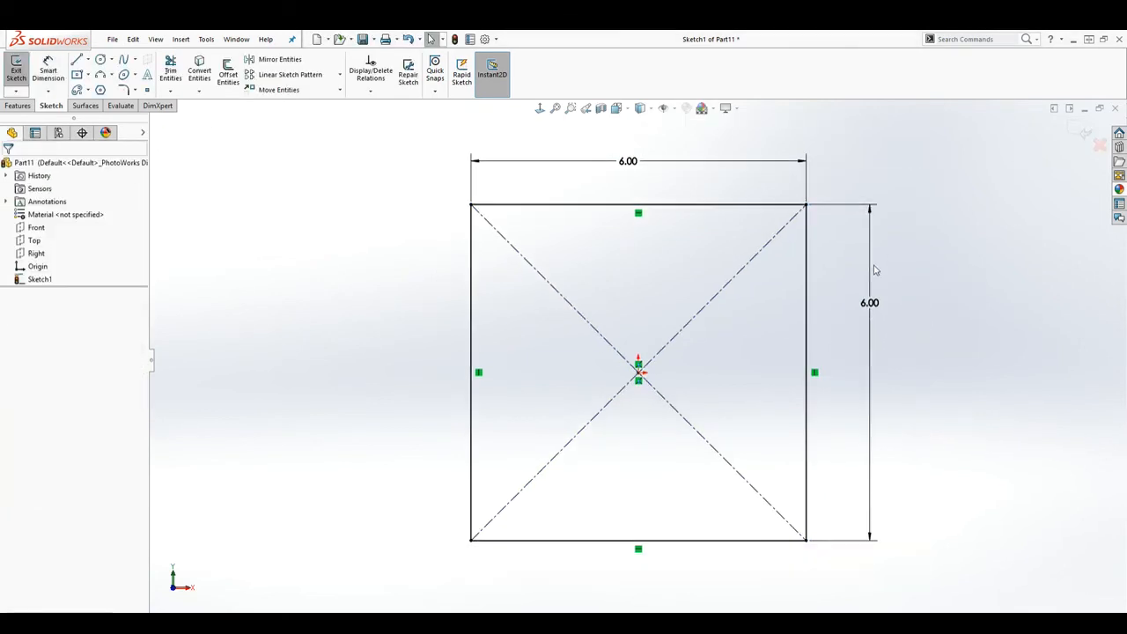
Step: Apply a 1 in radius sketch fillet between the square's top and left edges
scroll(931, 244, "down", 1)
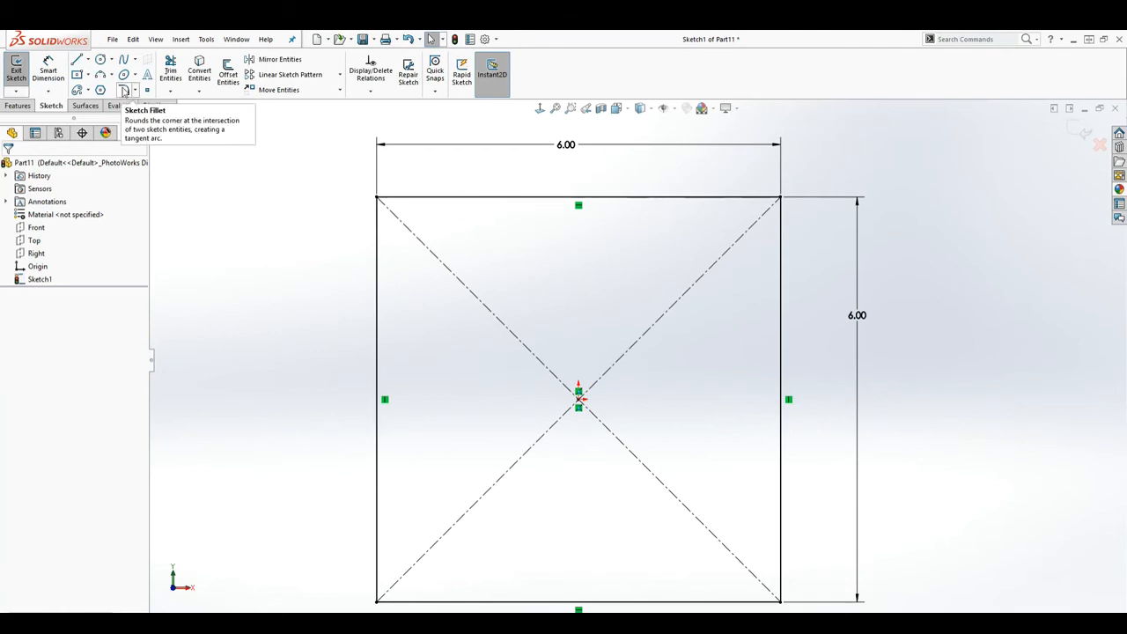
left_click(135, 92)
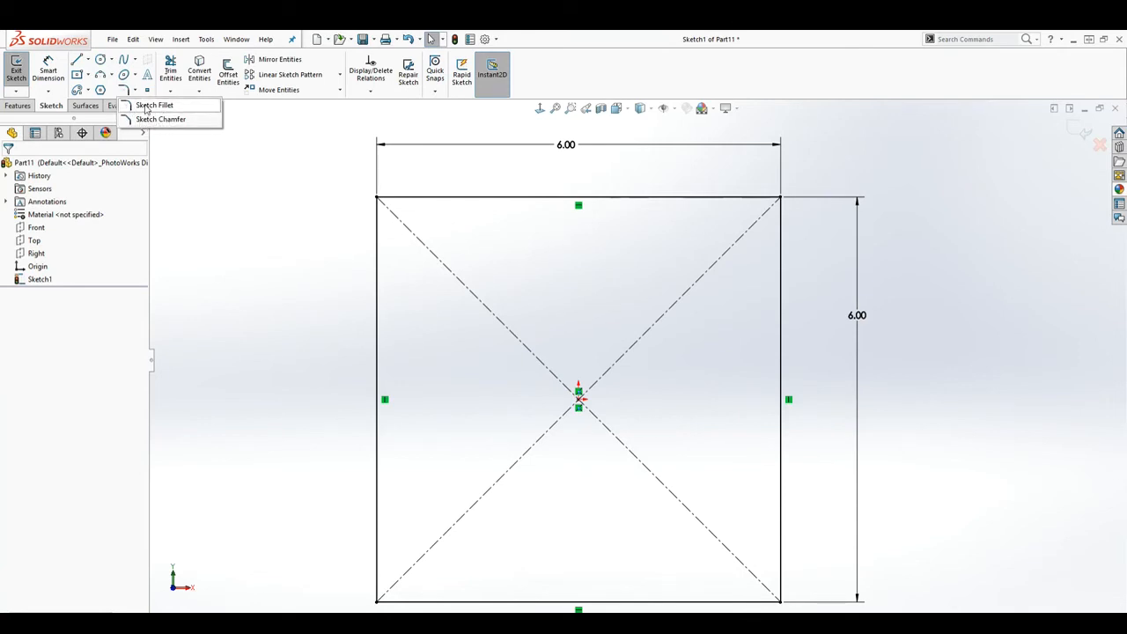
left_click(146, 107)
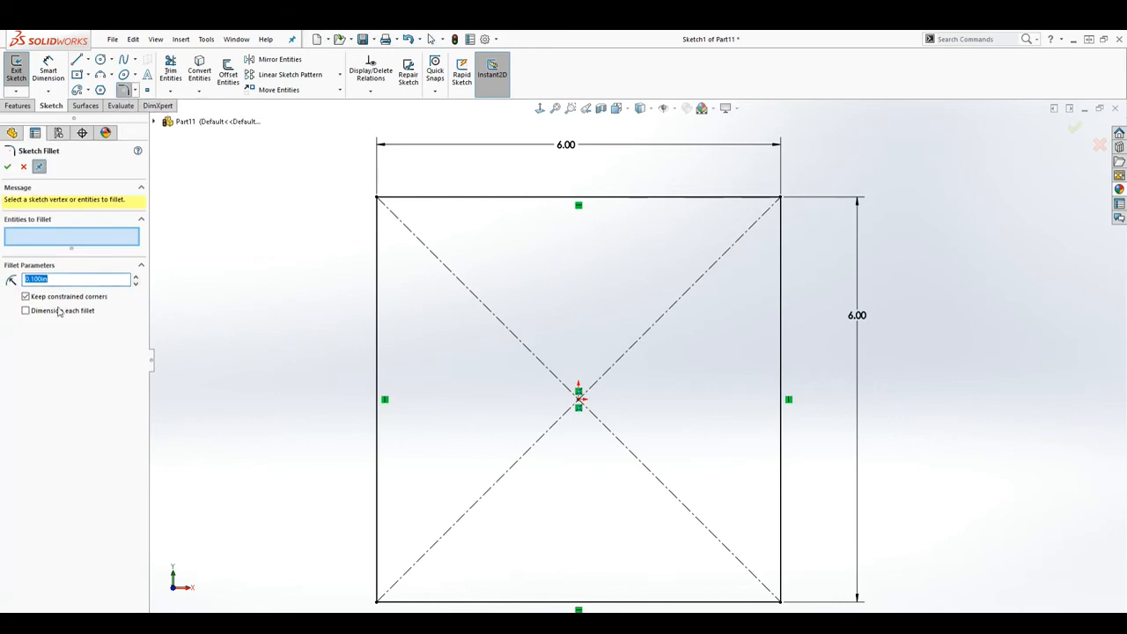
type("1")
left_click(21, 279)
type("1")
key("Return")
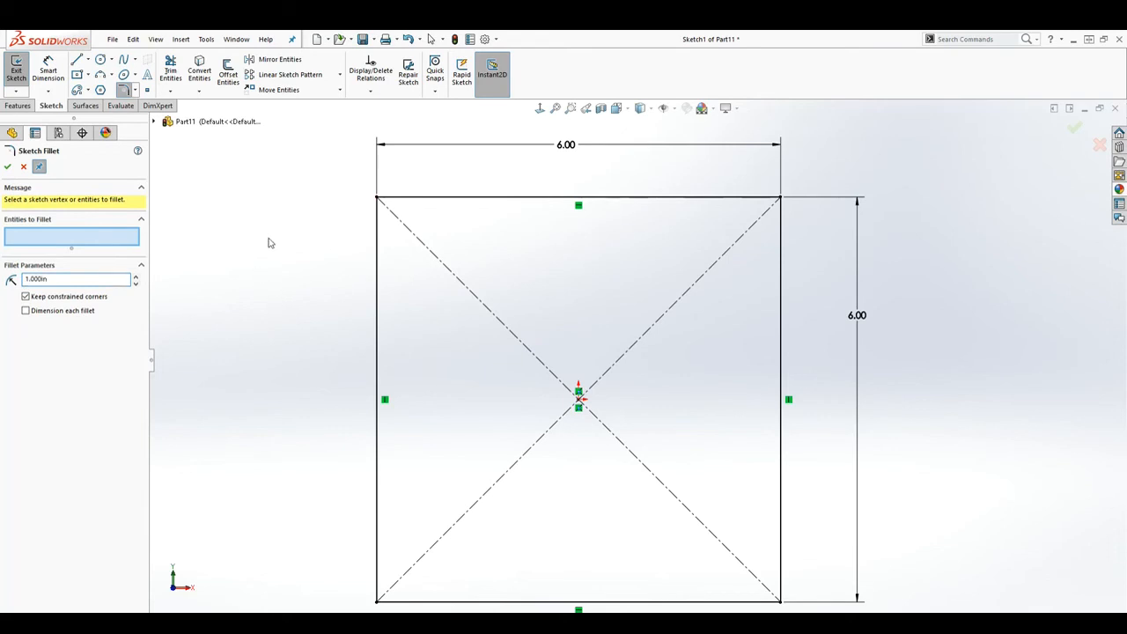
left_click(416, 201)
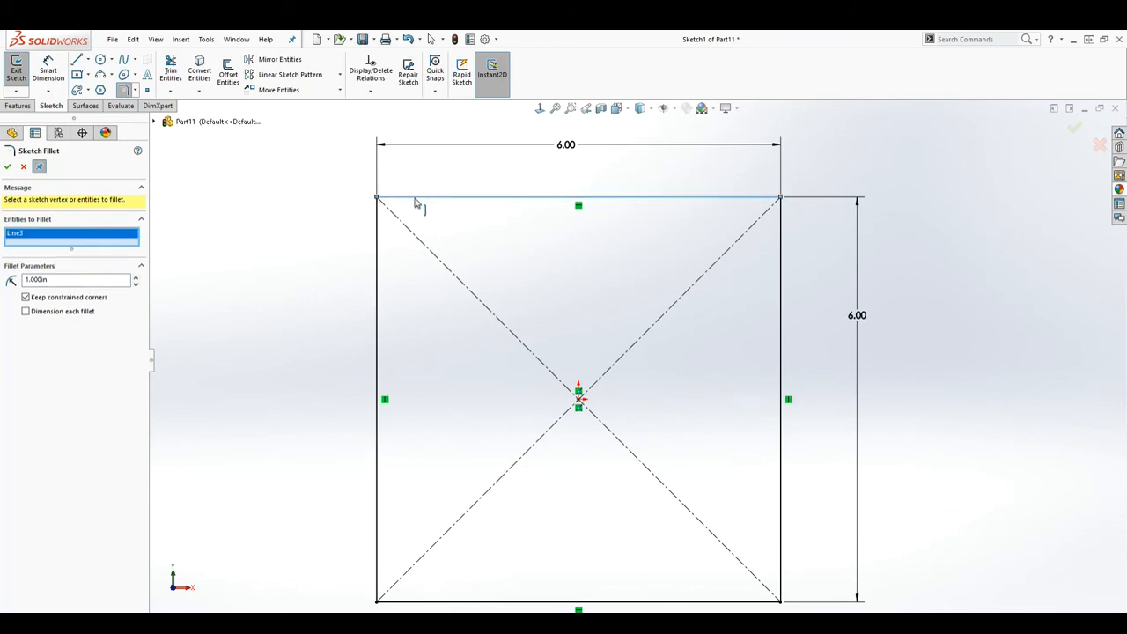
left_click(378, 234)
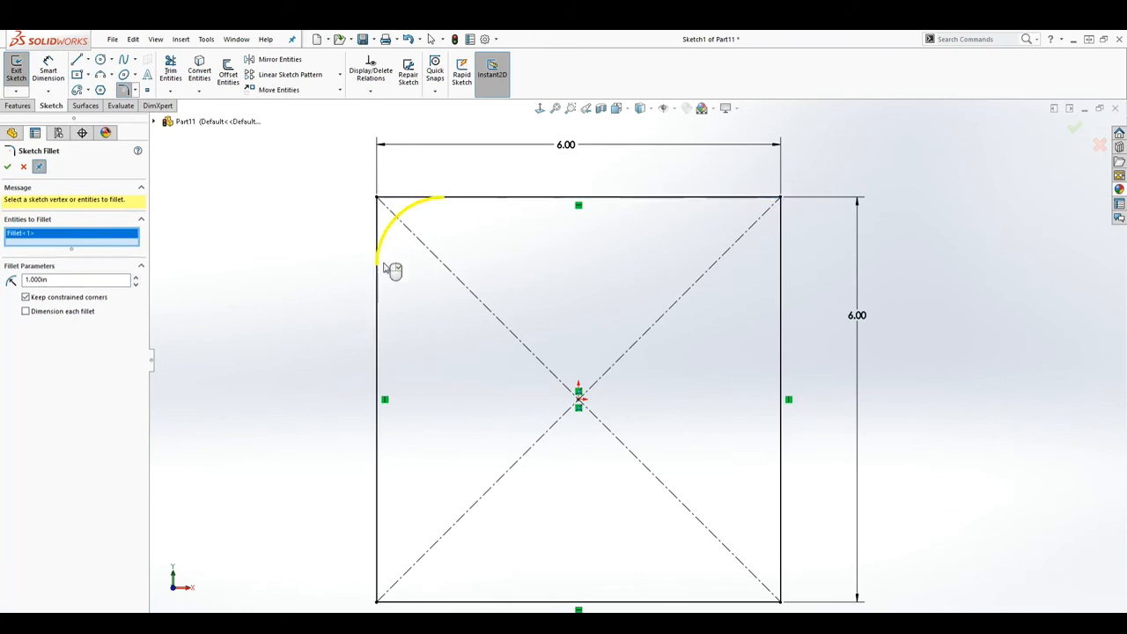
left_click(7, 168)
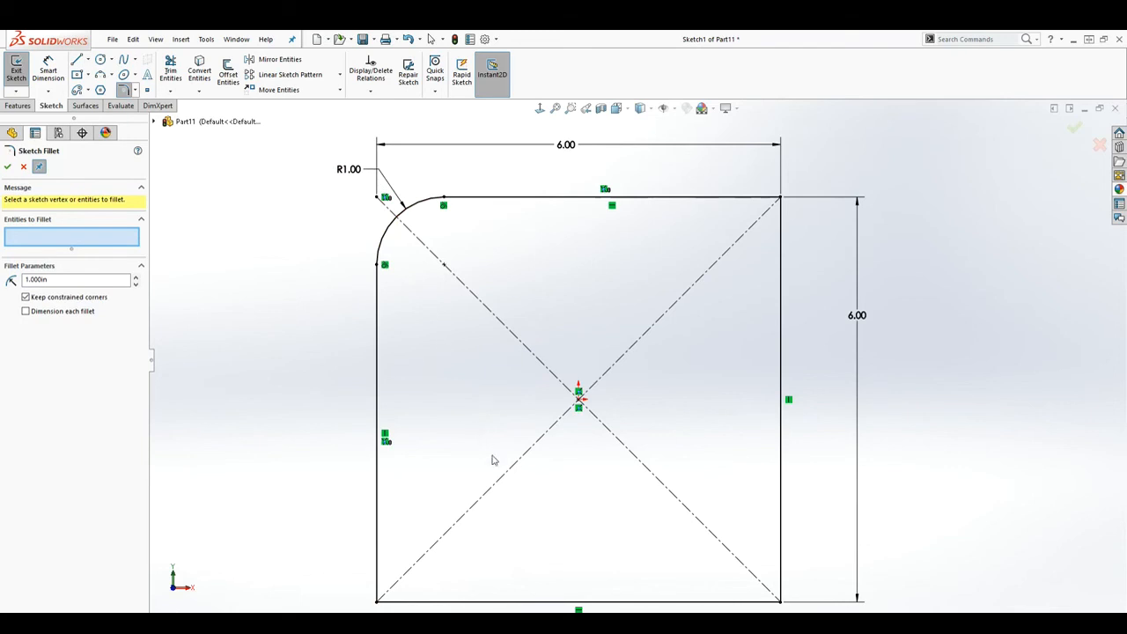
Step: Add a sketch fillet of 1 in radius to the square's lower-left corner and finish the fillet command
scroll(483, 448, "up", 2)
scroll(528, 480, "down", 4)
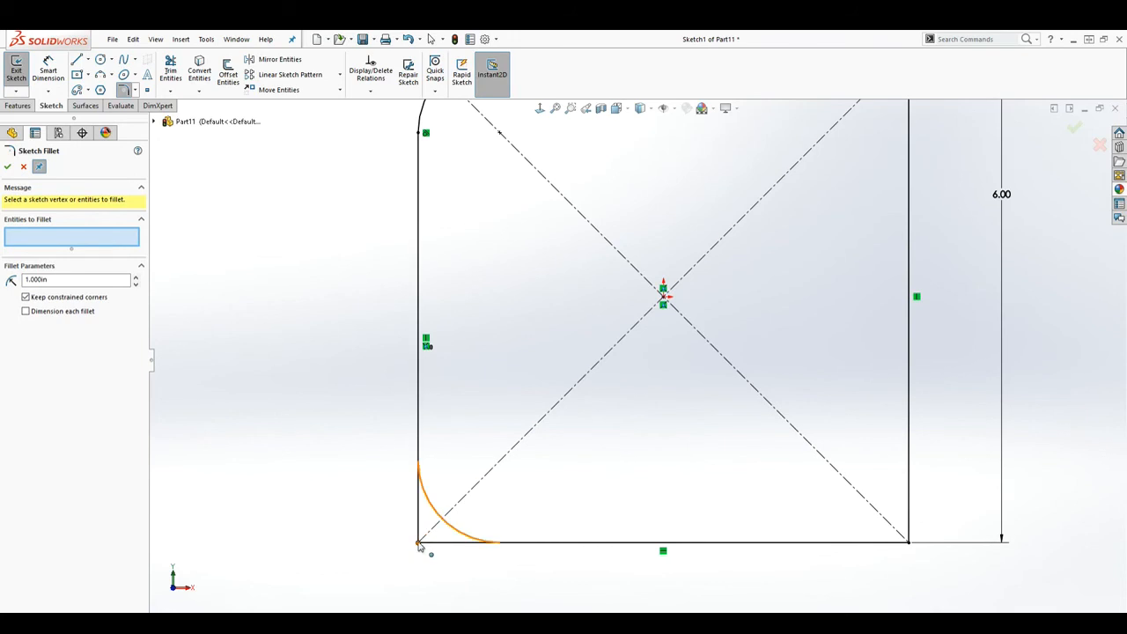
left_click(419, 544)
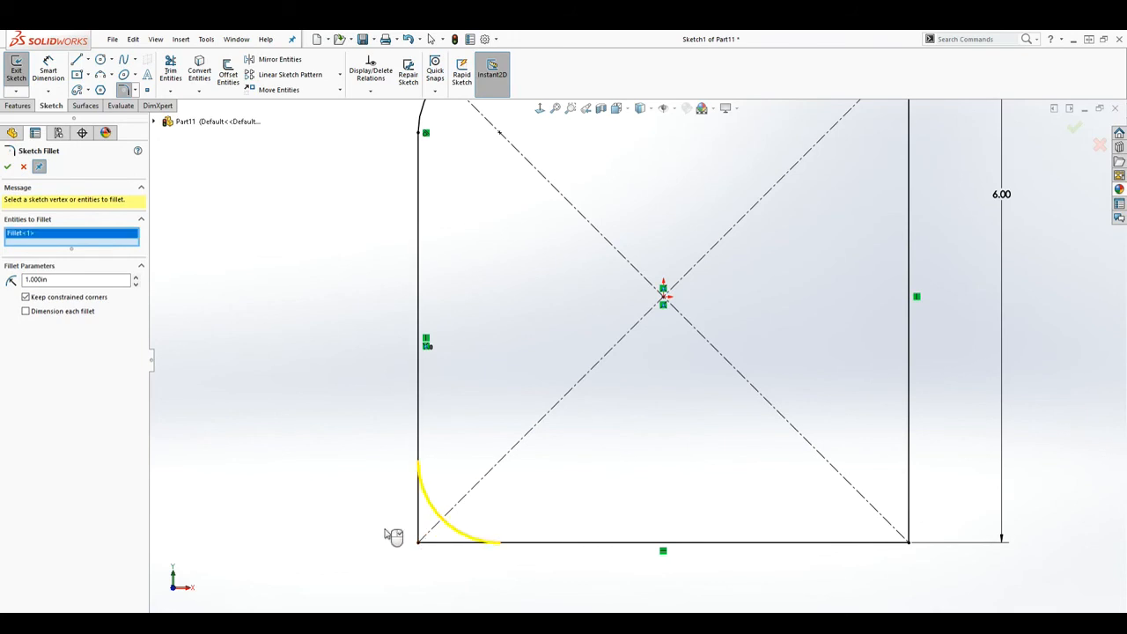
left_click(7, 167)
scroll(626, 323, "up", 2)
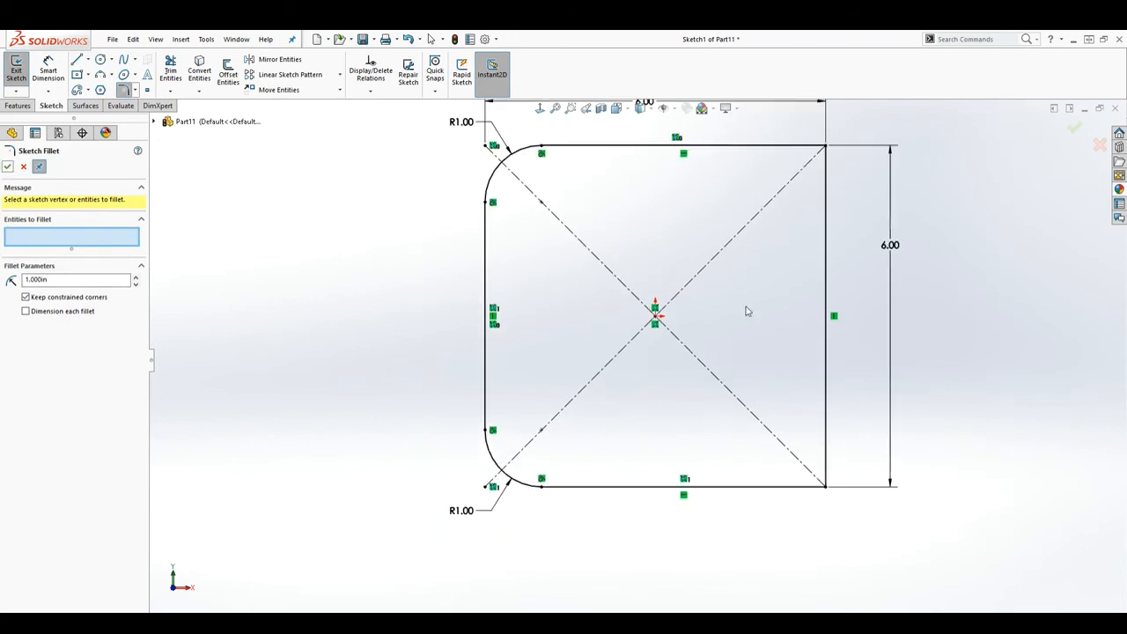
scroll(754, 307, "down", 1)
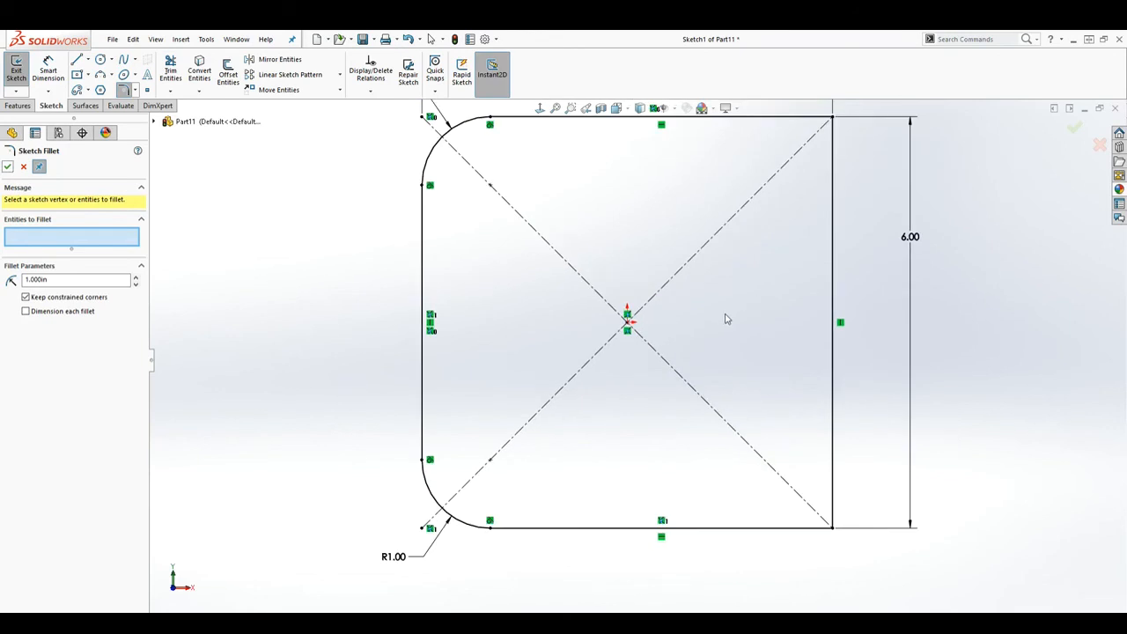
left_click(9, 168)
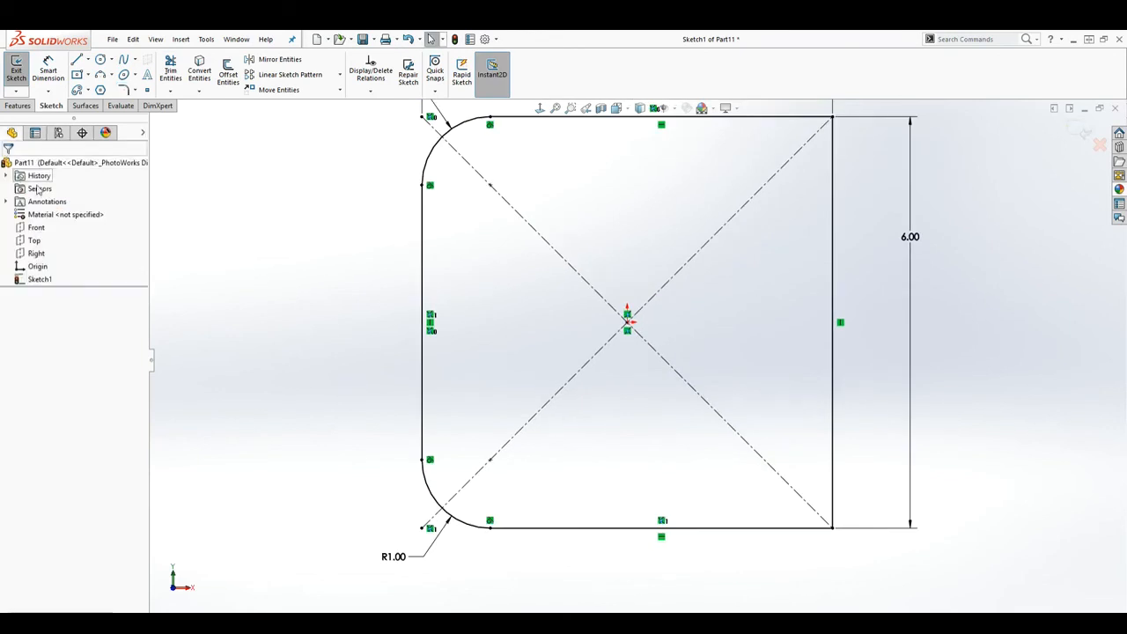
Step: Apply a distance-distance sketch chamfer of 0.8 in by 0.8 in between the square's top and right edges
left_click(135, 91)
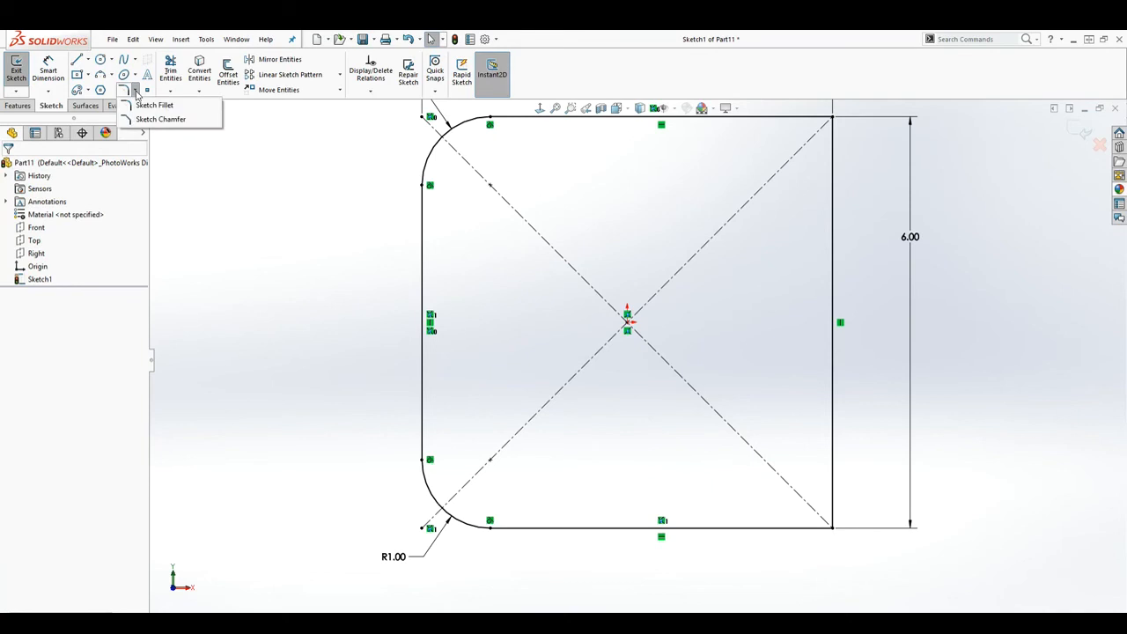
left_click(155, 119)
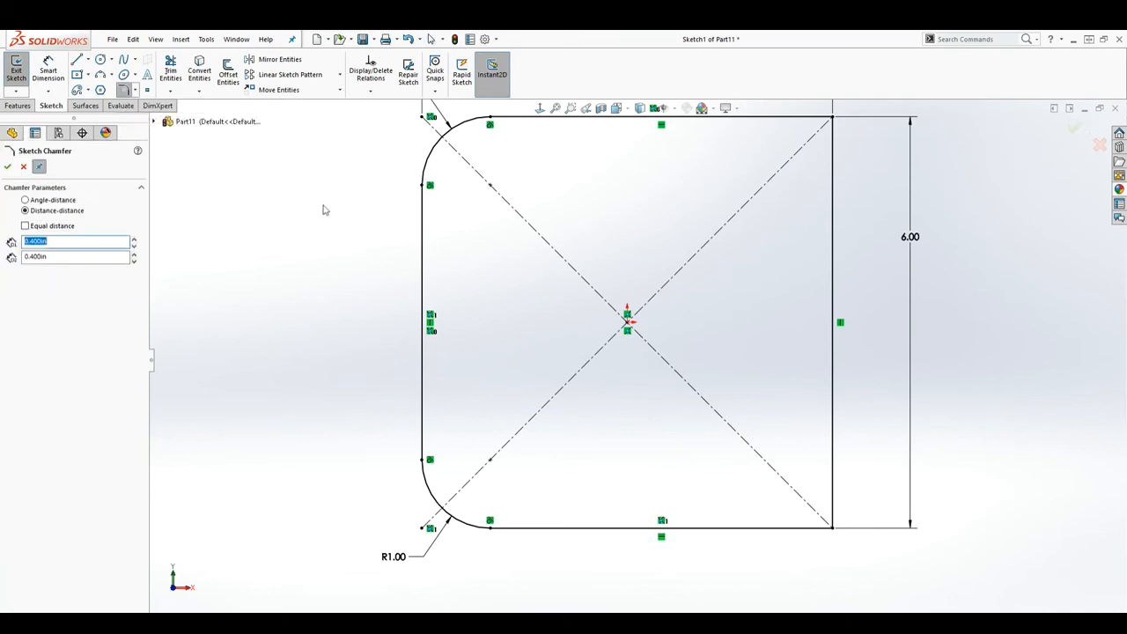
scroll(714, 338, "up", 4)
scroll(774, 289, "down", 2)
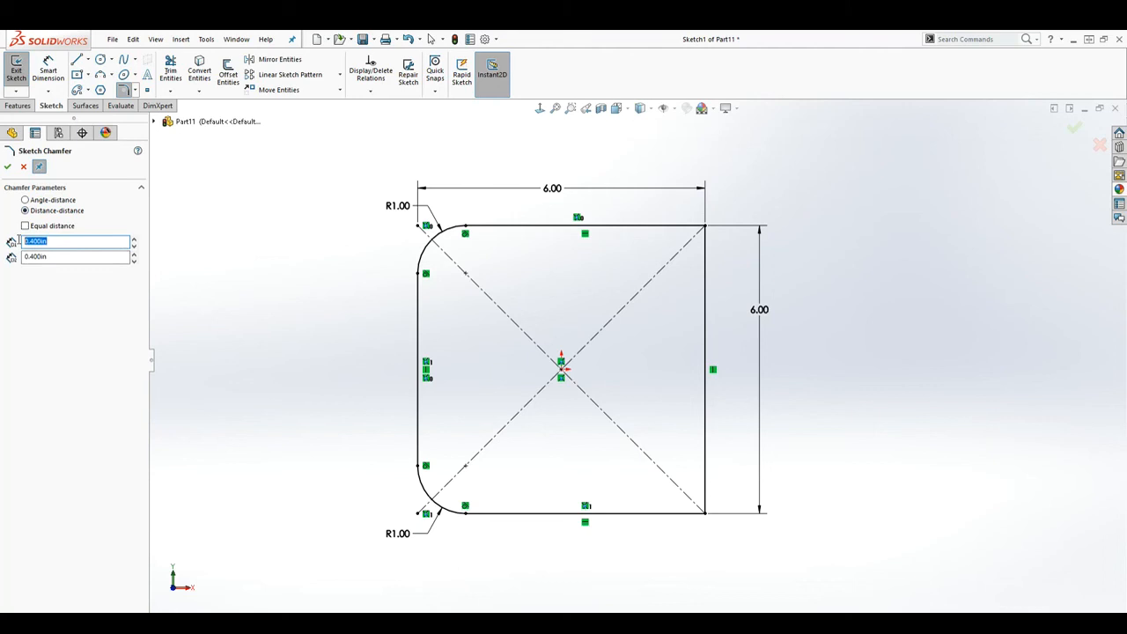
type("1")
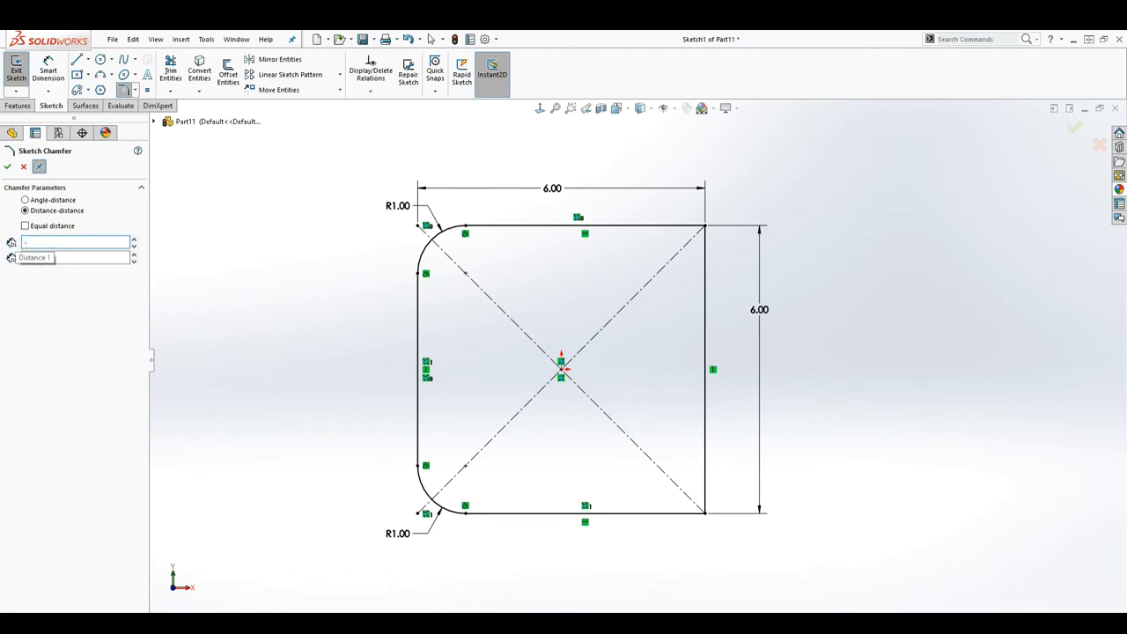
left_click_drag(63, 257, 20, 256)
type(".")
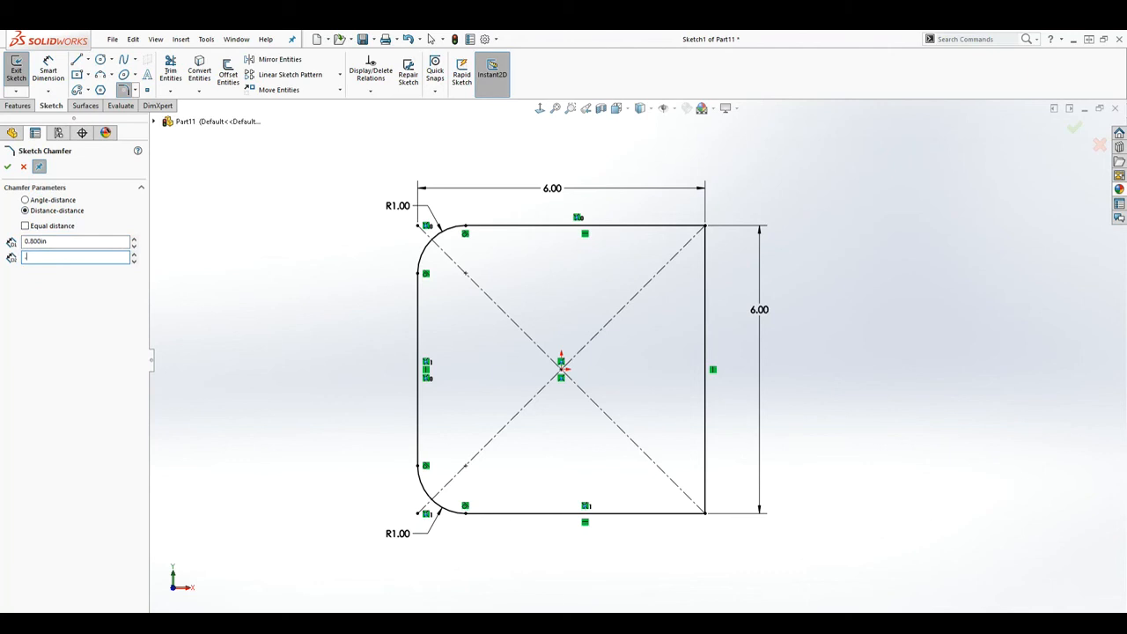
type("8")
key("Return")
left_click(664, 228)
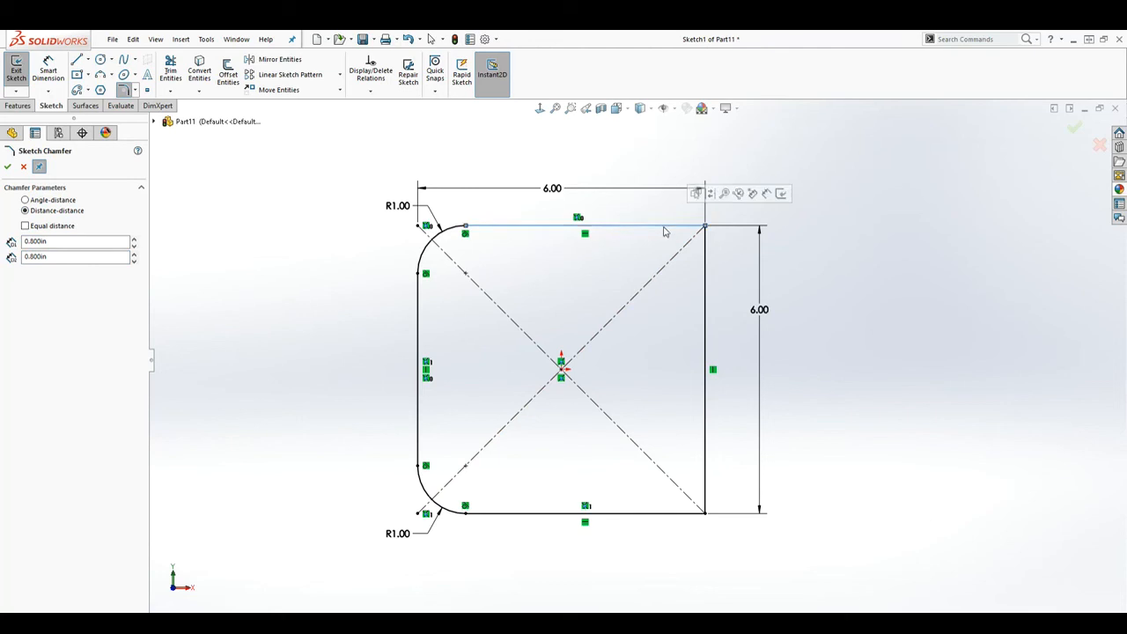
left_click(705, 268)
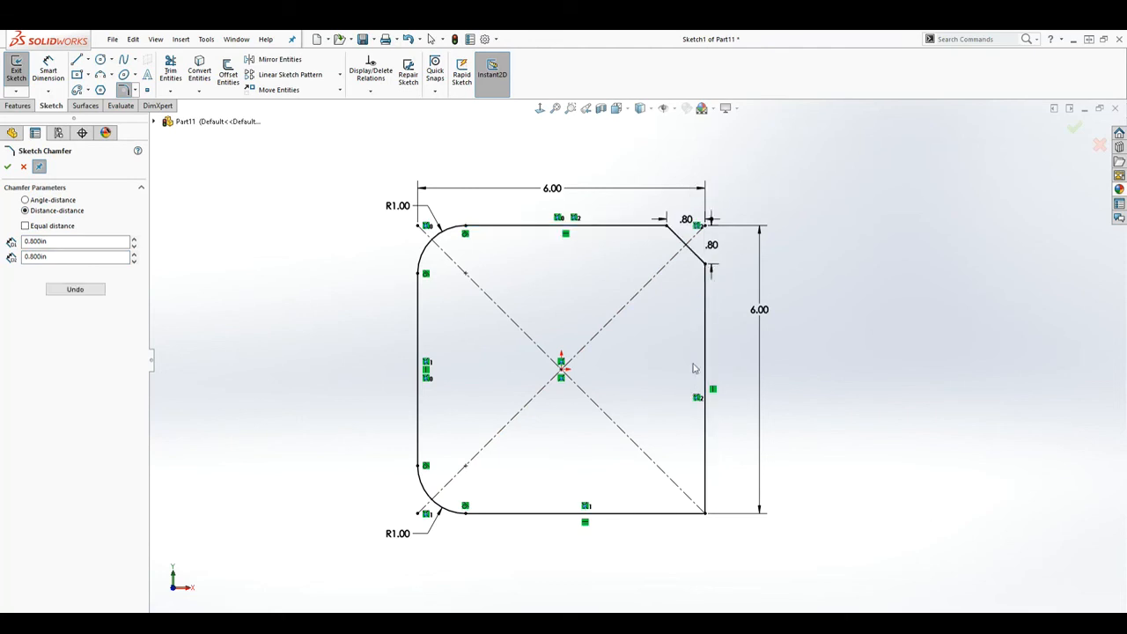
Step: Move the upper-right chamfer's horizontal and vertical dimensions farther outside the profile
scroll(696, 236, "down", 5)
left_click_drag(657, 230, 652, 195)
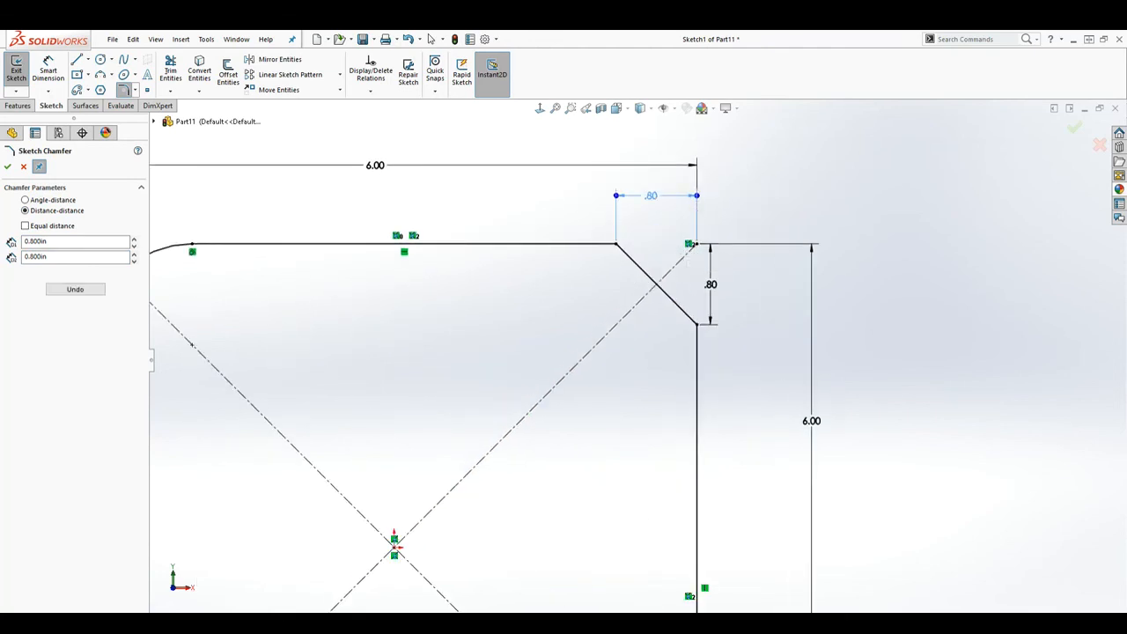
left_click_drag(713, 287, 743, 292)
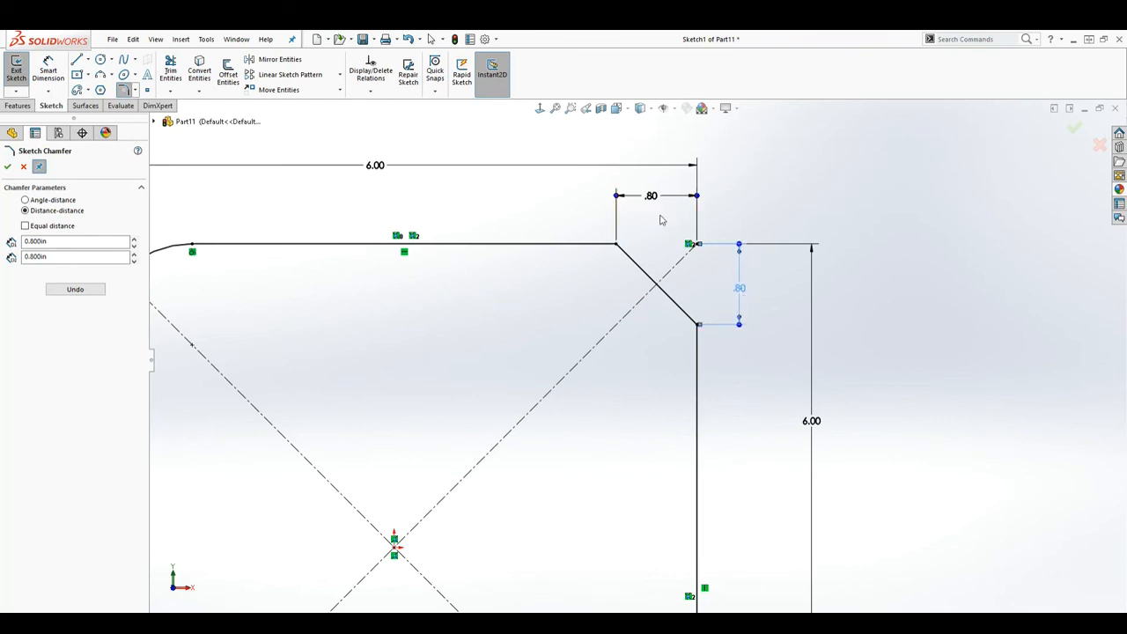
scroll(711, 438, "up", 7)
scroll(639, 502, "down", 3)
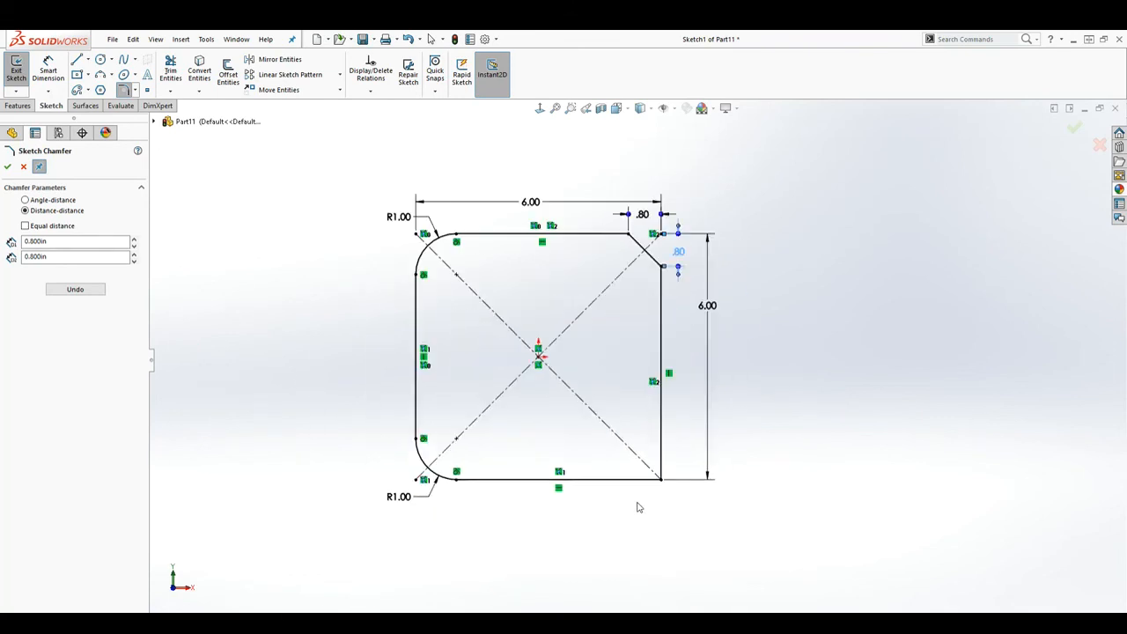
Step: Finish the current chamfer and apply an angle-distance sketch chamfer of 0.8 in at 45° between the square's bottom and right edges
scroll(652, 245, "up", 2)
scroll(650, 231, "down", 2)
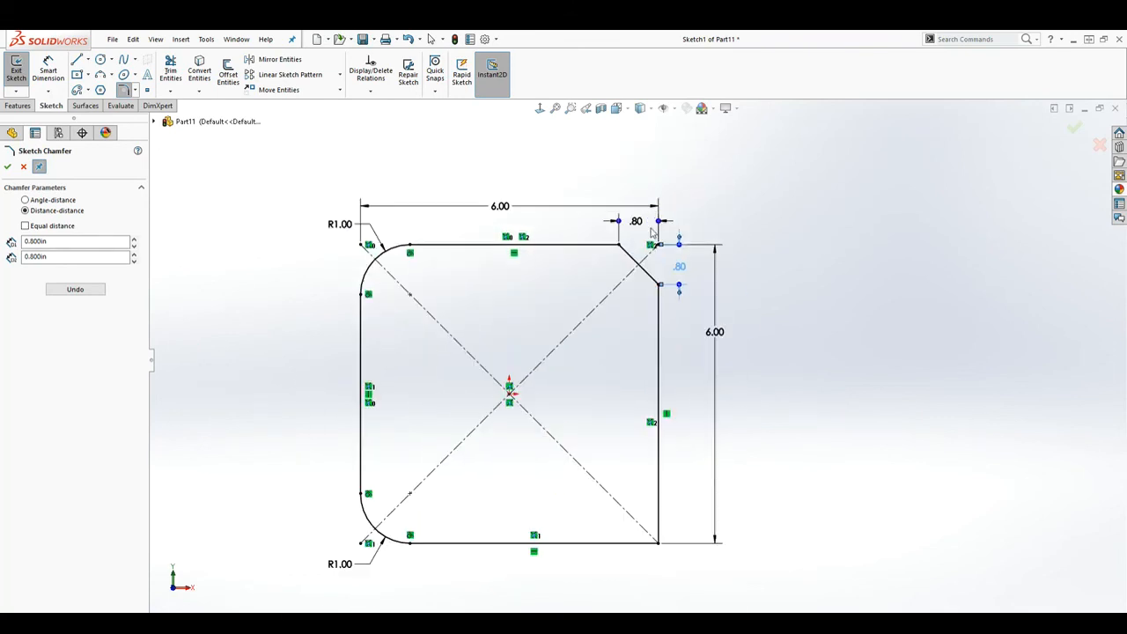
left_click(8, 166)
left_click(135, 92)
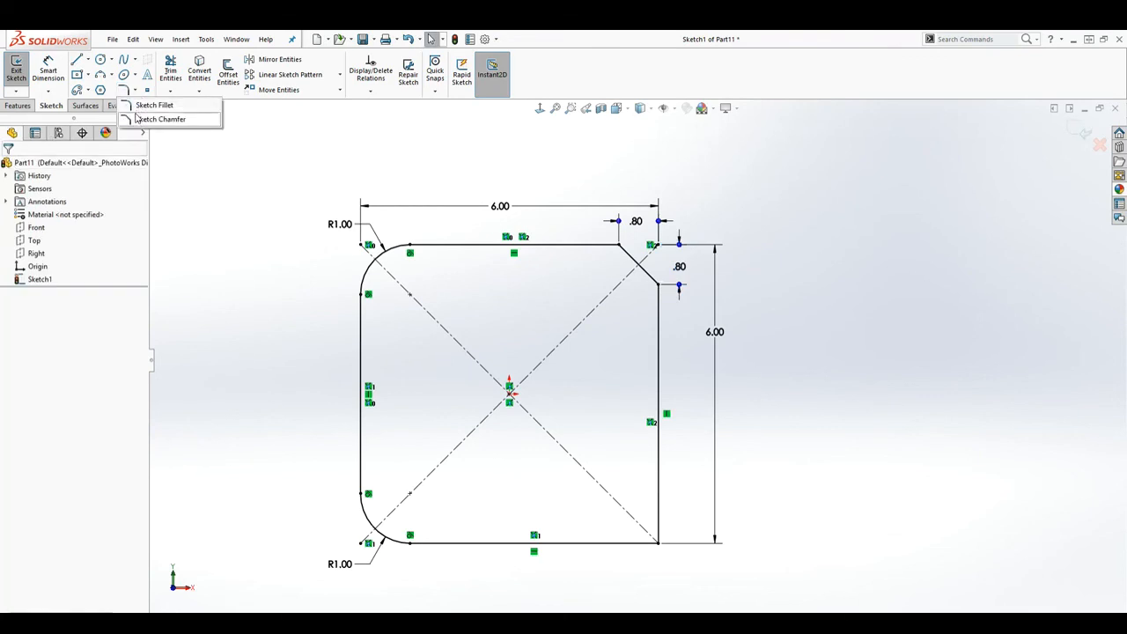
left_click(150, 118)
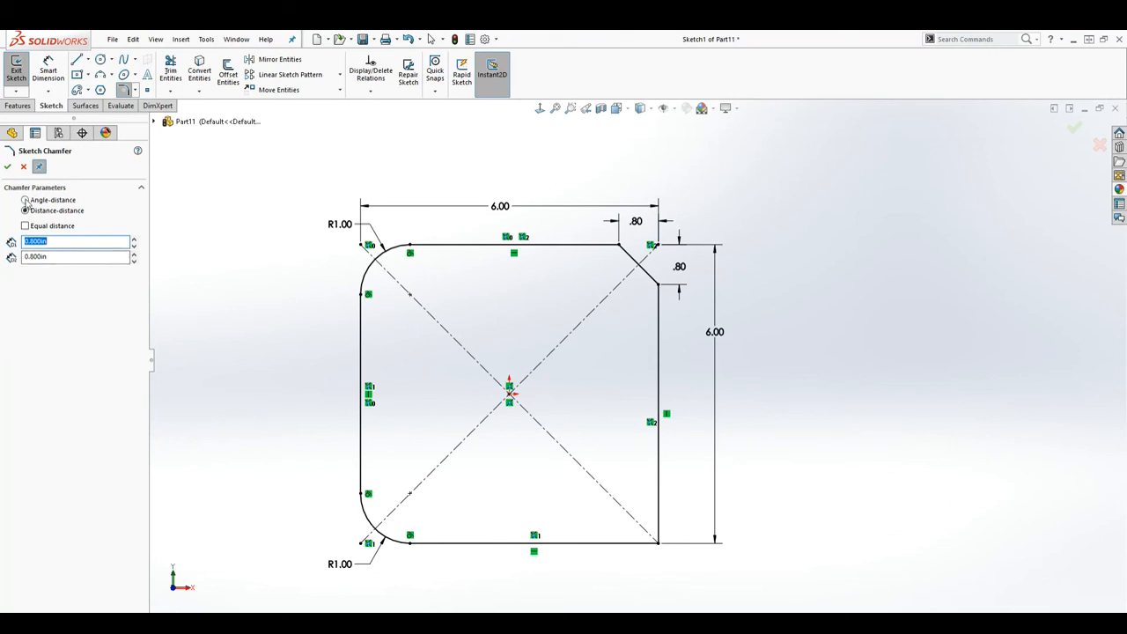
left_click(25, 199)
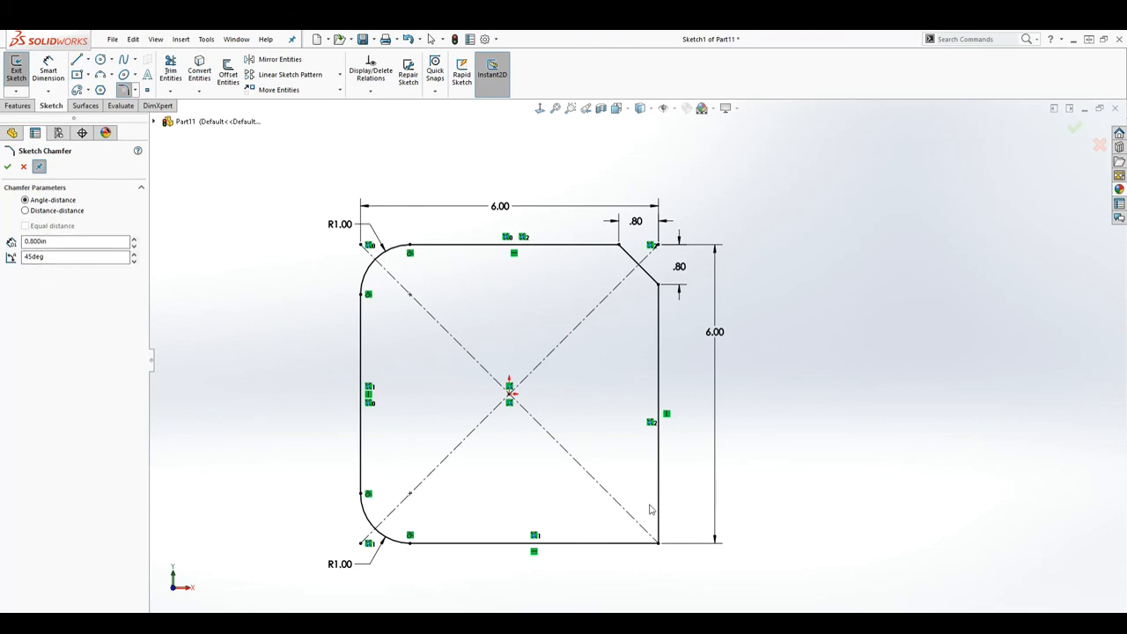
left_click(627, 543)
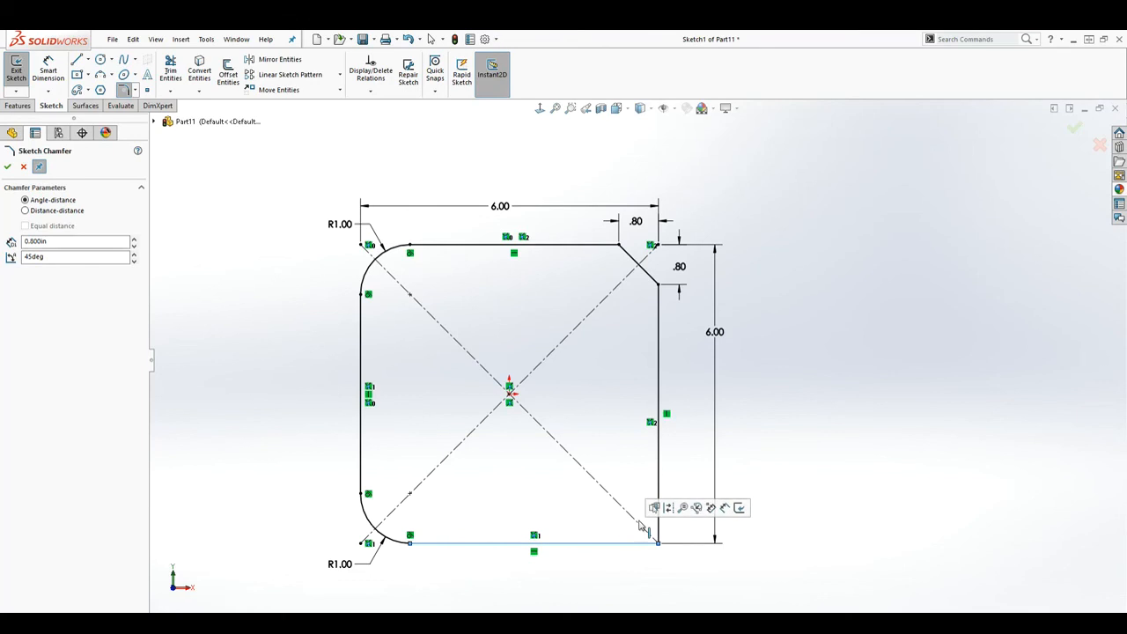
left_click(660, 486)
Step: Move the lower-right chamfer's 45° angle and 0.8 in distance dimensions farther outside the profile
scroll(652, 533, "down", 8)
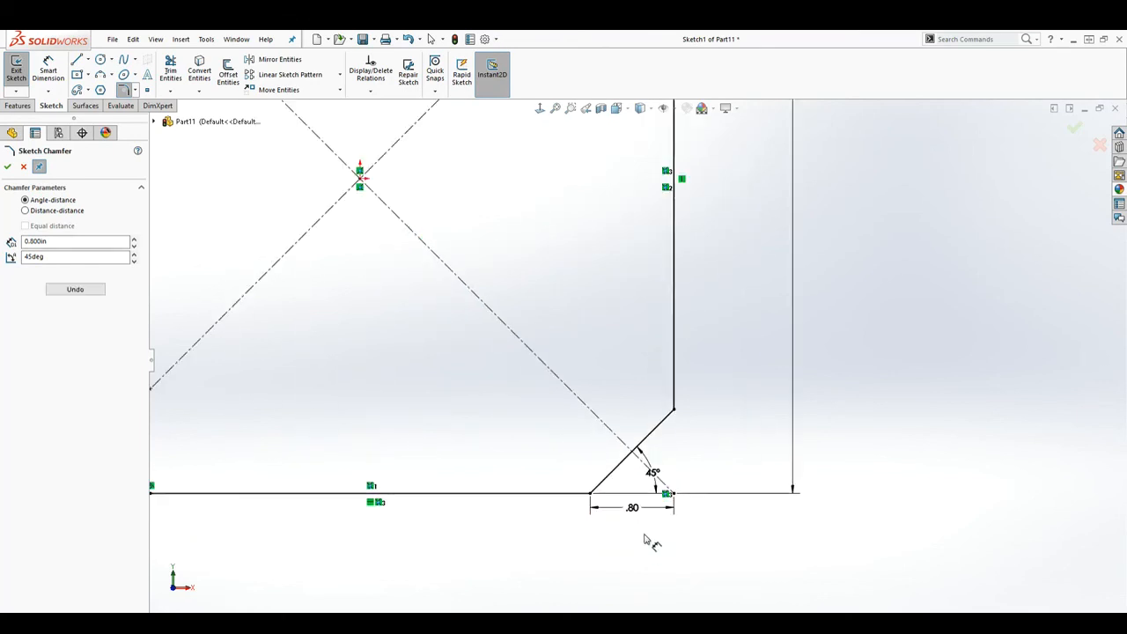
left_click_drag(652, 471, 764, 424)
left_click_drag(625, 526, 619, 569)
scroll(676, 514, "up", 10)
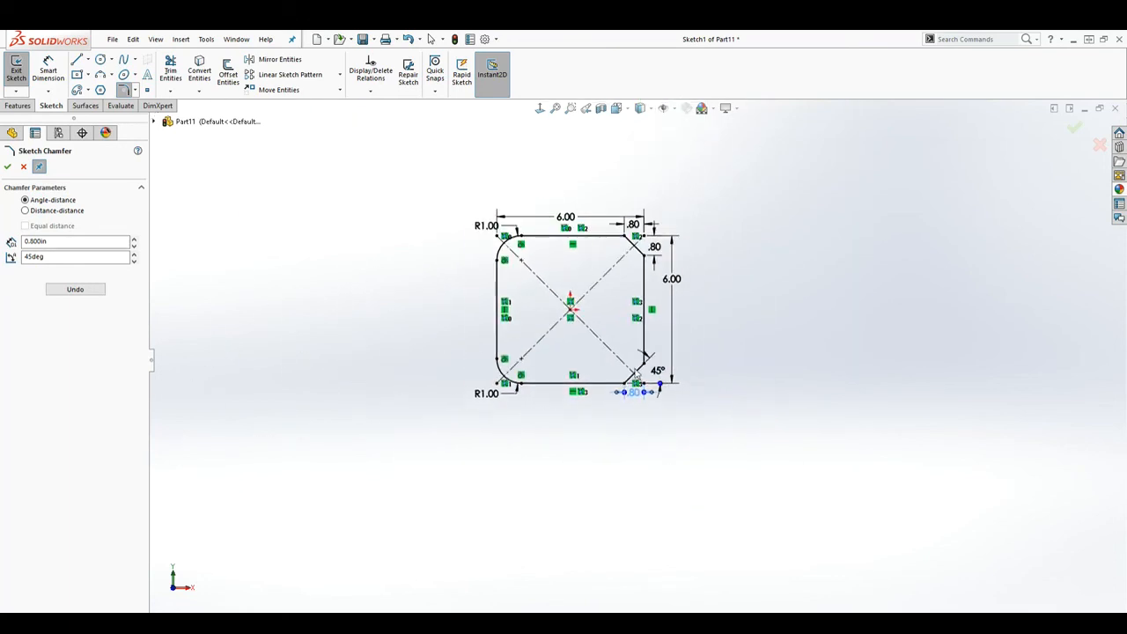
scroll(607, 229, "down", 3)
scroll(589, 387, "up", 2)
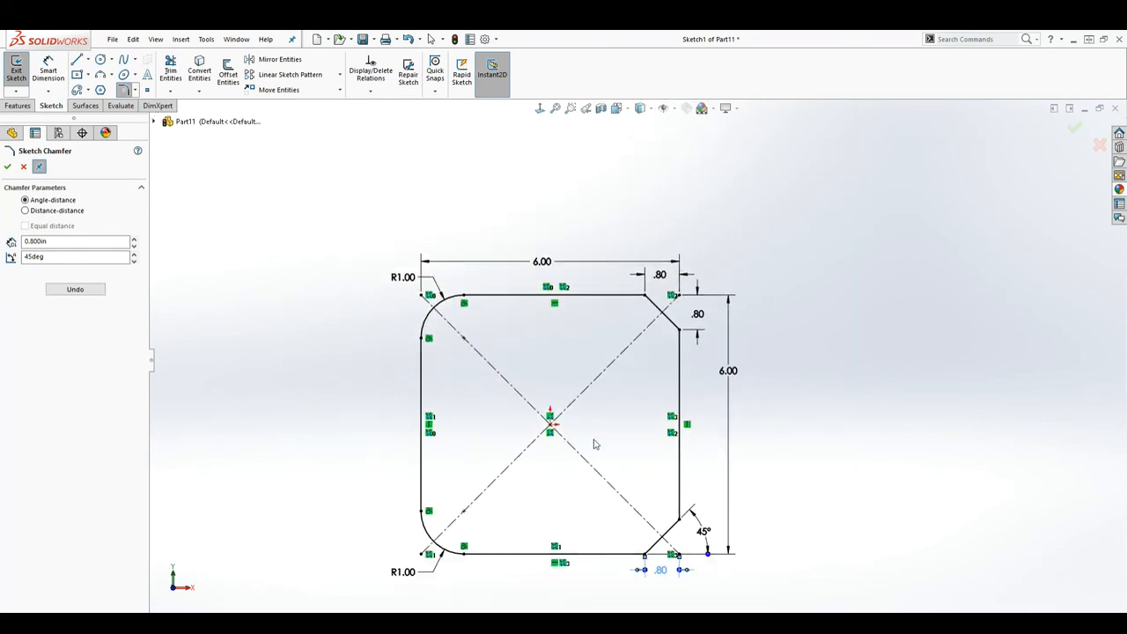